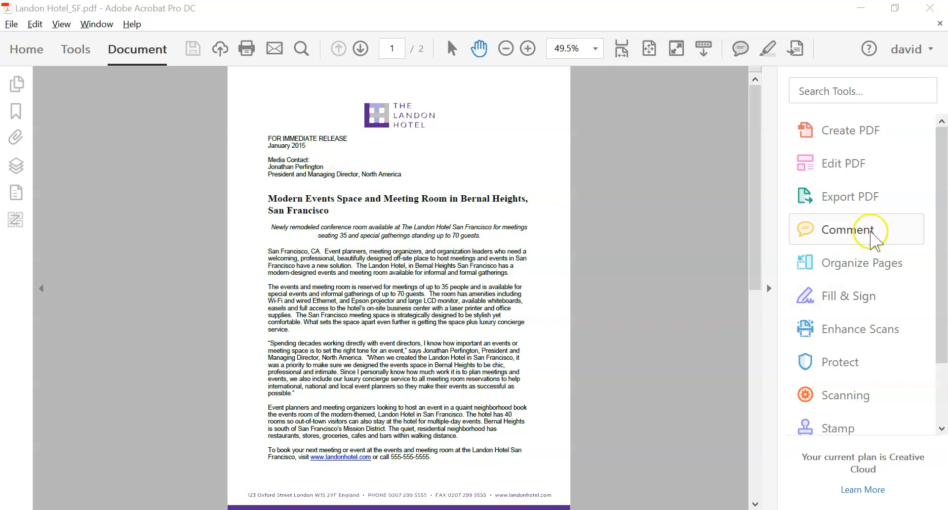
# Start adding a header and footer to the PDF, with left header "LANDON HOTELS Inc." and left footer "Copyright (c) 2020"
pyautogui.click(842, 164)
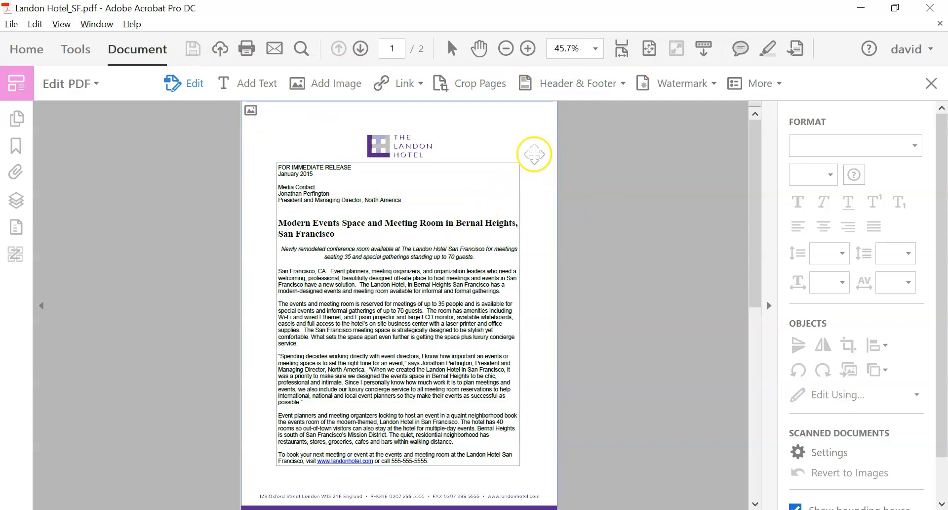
pyautogui.click(568, 82)
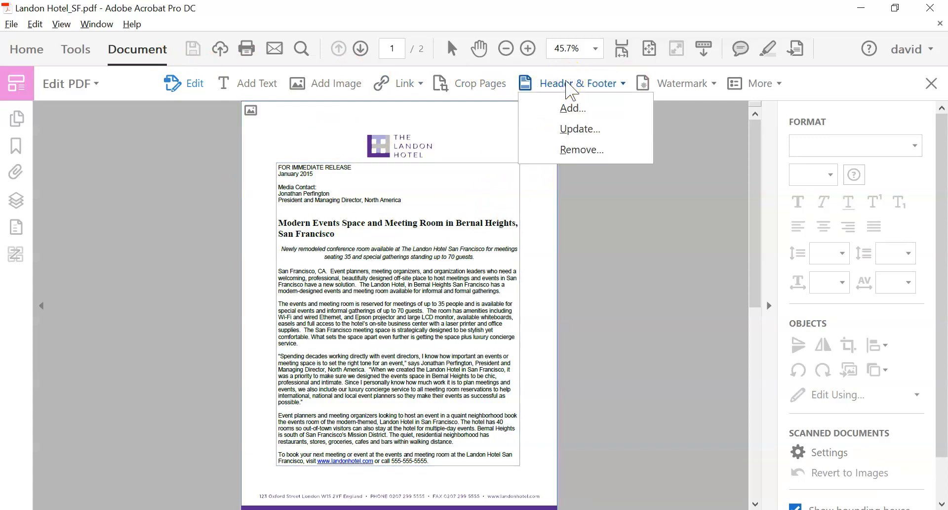
pyautogui.click(581, 113)
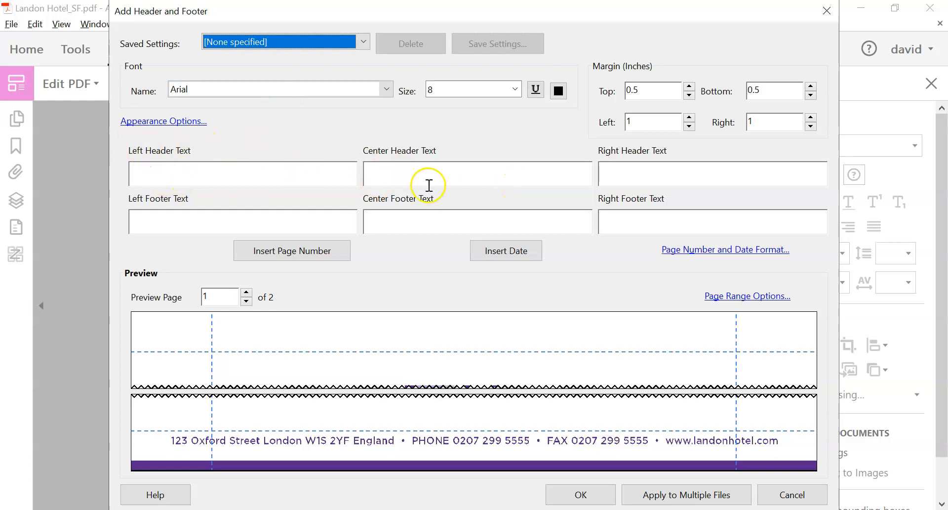
pyautogui.click(139, 170)
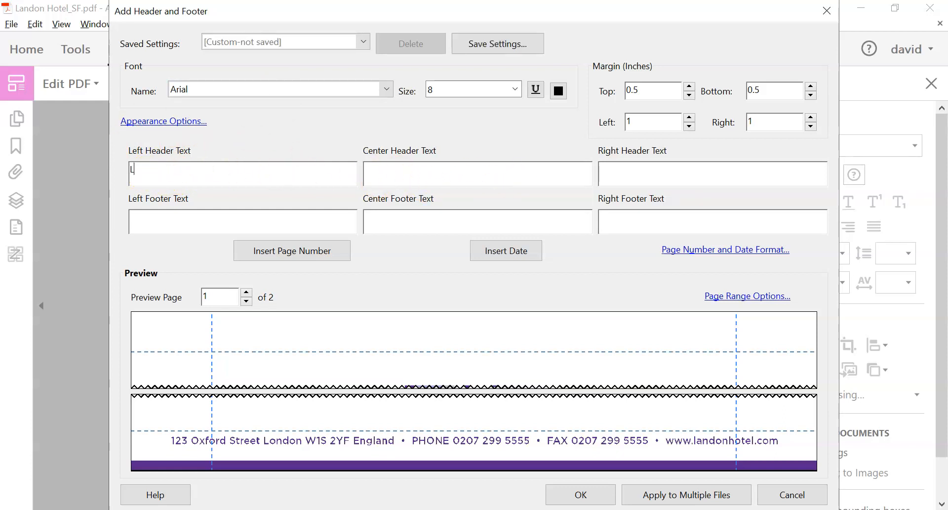
pyautogui.write('LANDON HOTELS Inc.')
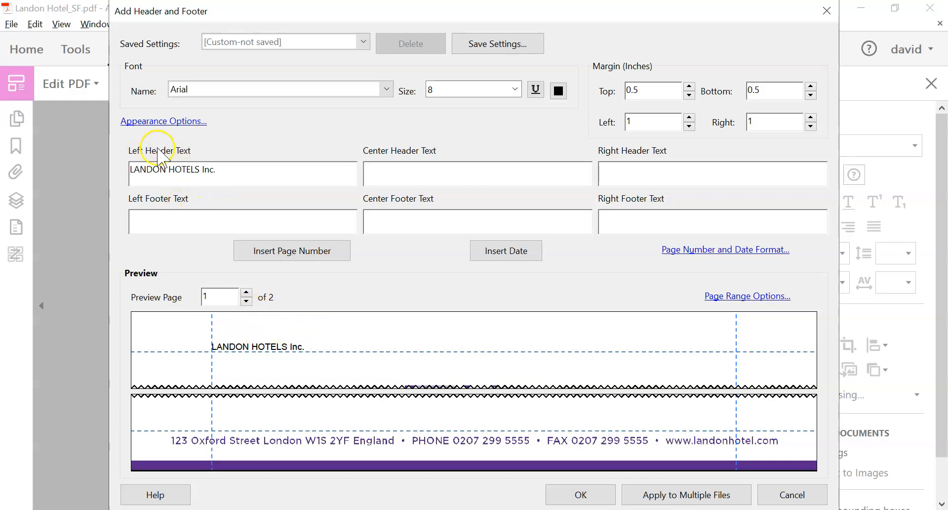
pyautogui.click(153, 223)
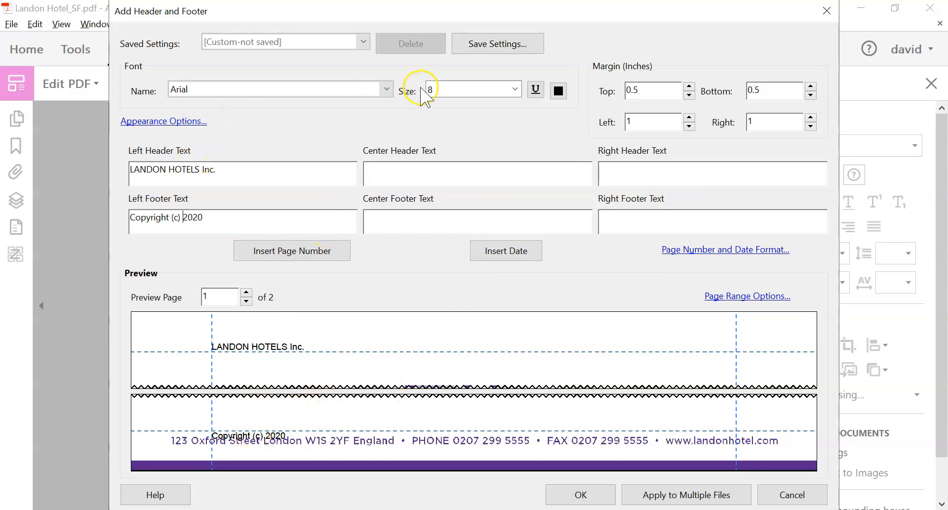
# Set the header and footer font to Arial Black Bold and the top and bottom margins to 0.7 inches
pyautogui.click(389, 89)
pyautogui.click(283, 118)
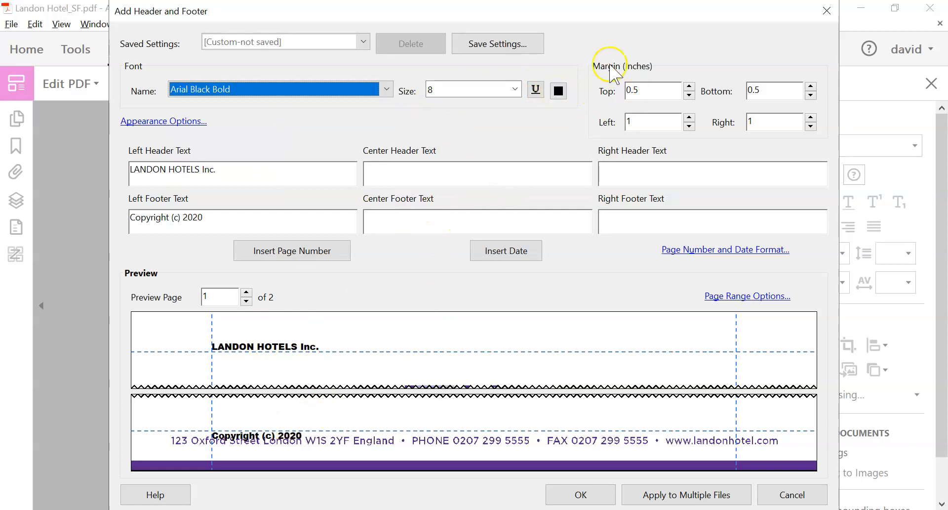
pyautogui.click(812, 87)
pyautogui.click(812, 87)
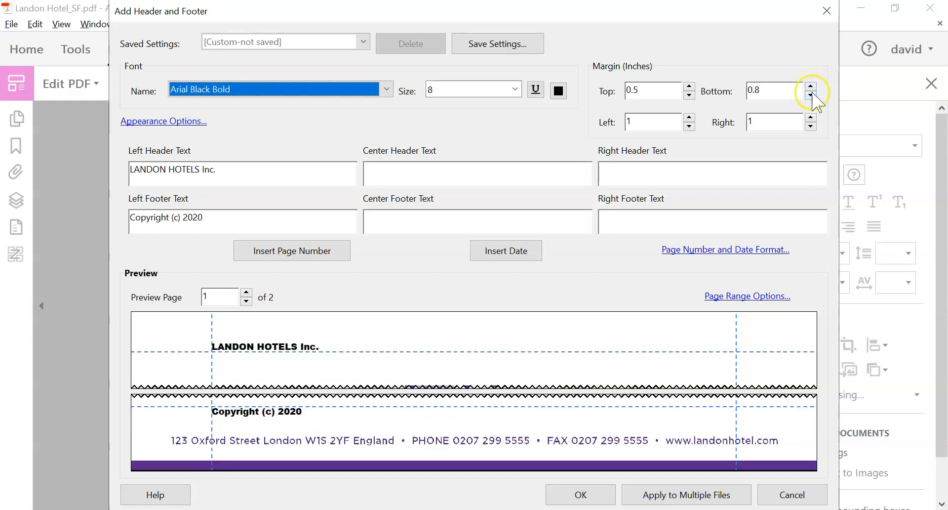
pyautogui.click(812, 96)
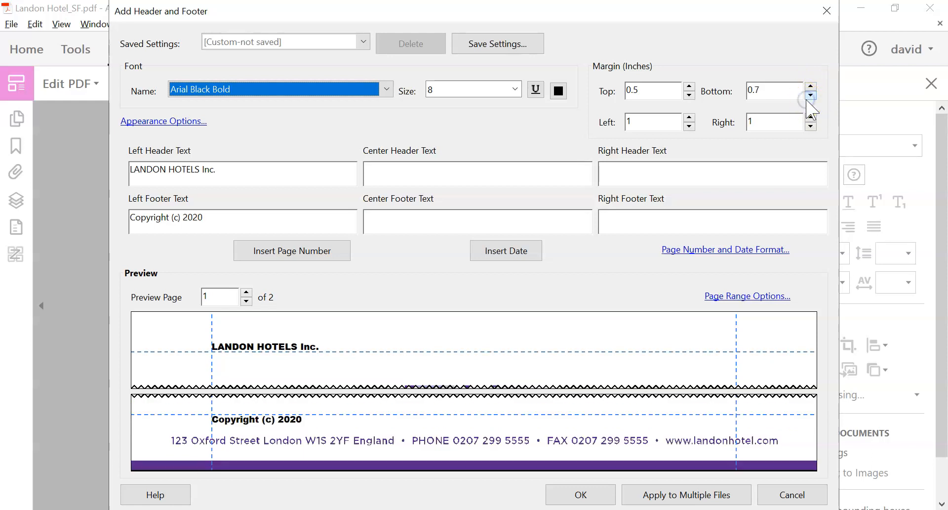
pyautogui.click(811, 94)
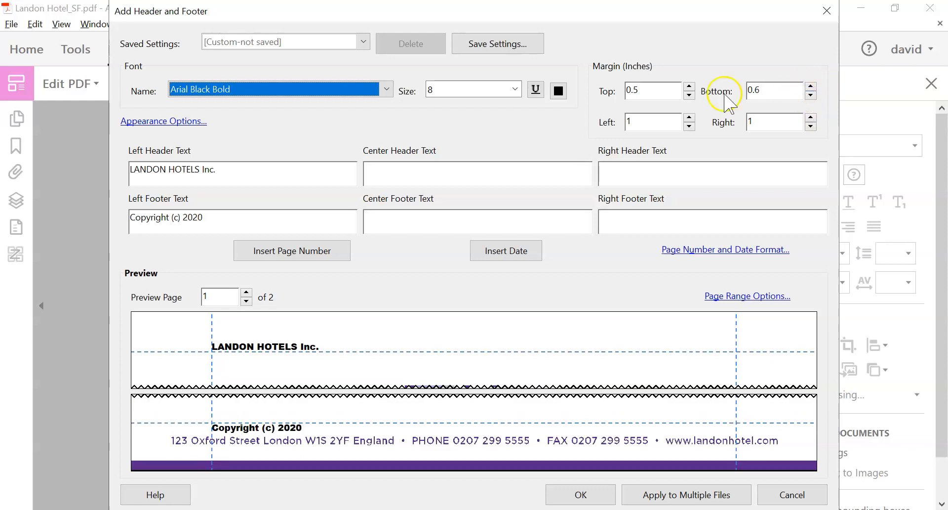
pyautogui.click(688, 87)
pyautogui.click(689, 87)
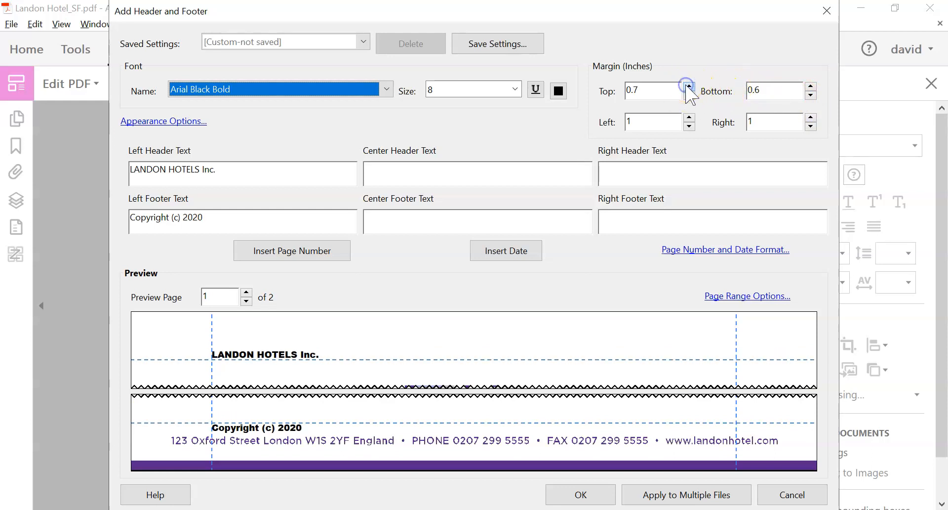
pyautogui.click(811, 87)
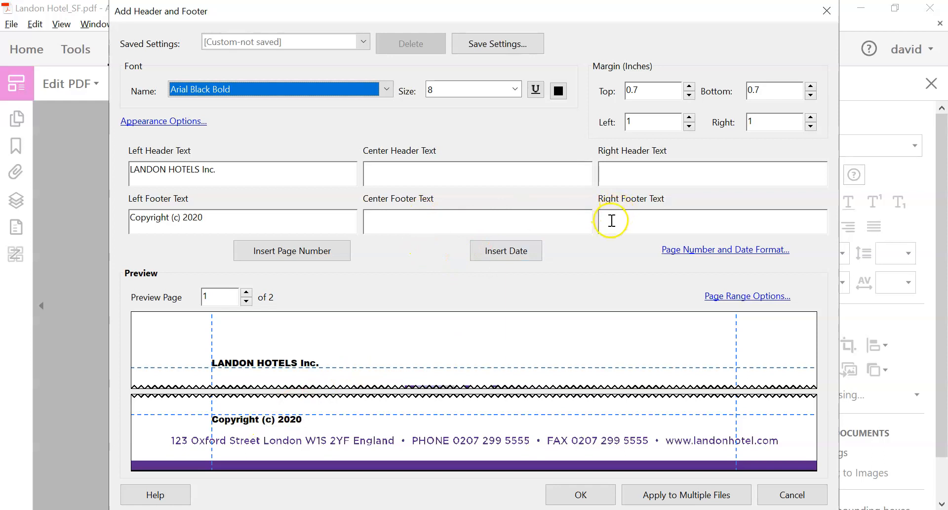
pyautogui.click(452, 221)
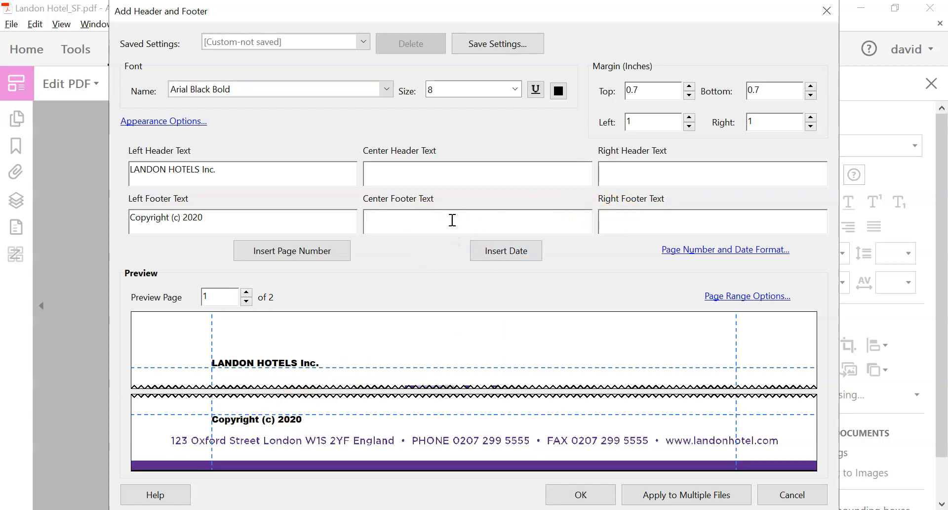
pyautogui.click(305, 253)
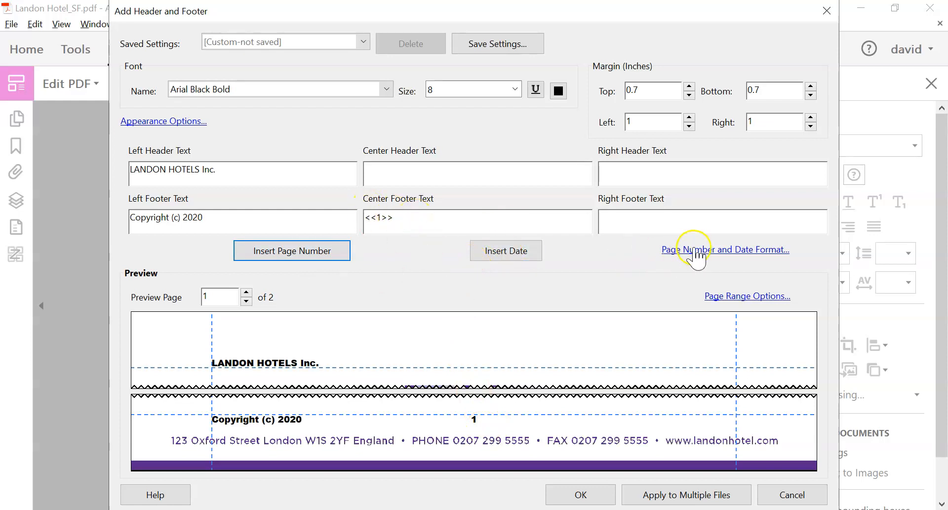
pyautogui.moveTo(402, 217); pyautogui.dragTo(346, 203)
pyautogui.press('BackSpace')
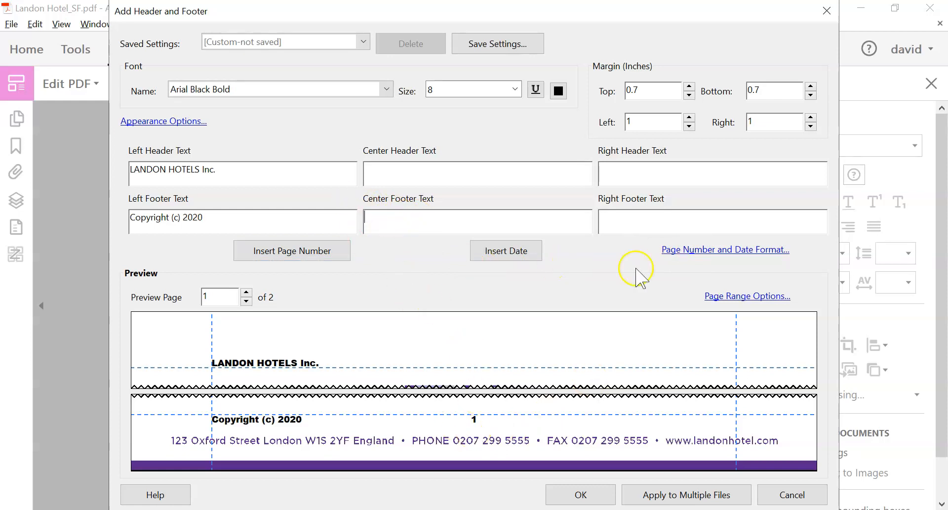
# Set the page number format to "Page 1 of n" and insert the page number in the center footer
pyautogui.click(691, 255)
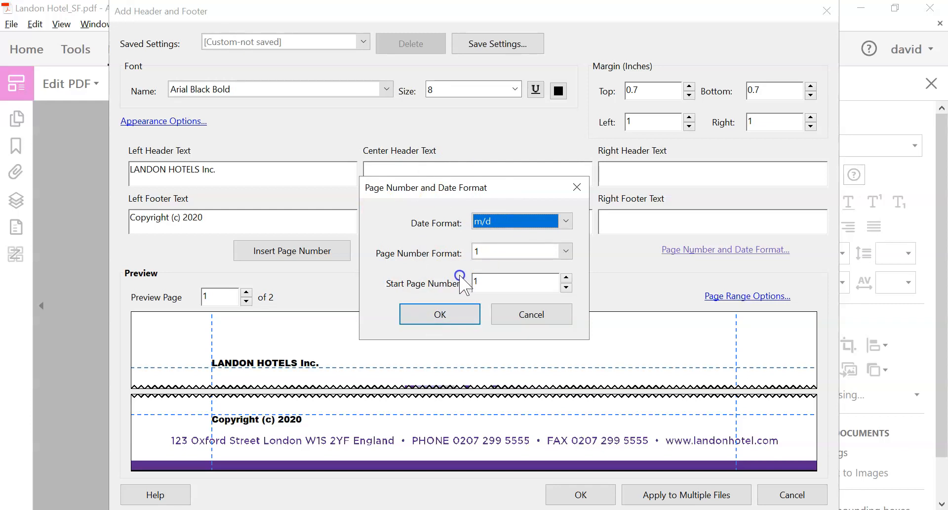
pyautogui.click(567, 251)
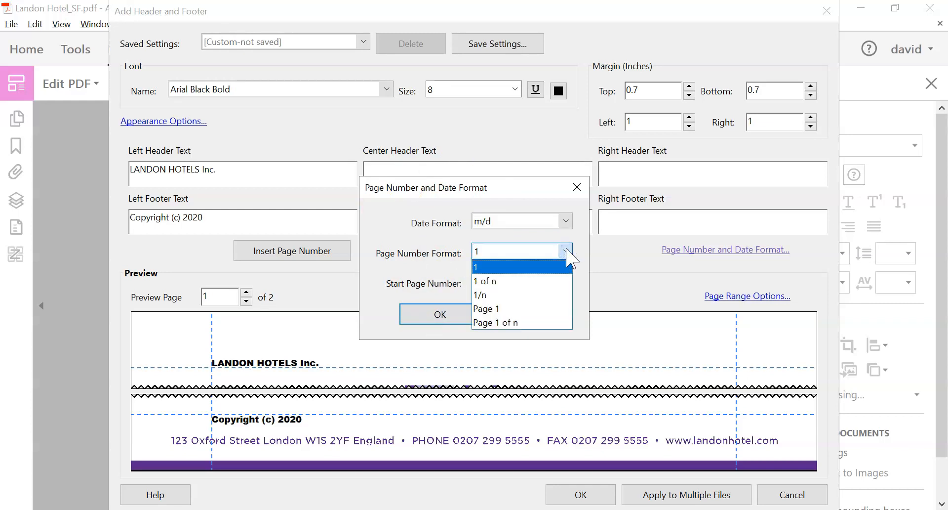
pyautogui.click(506, 322)
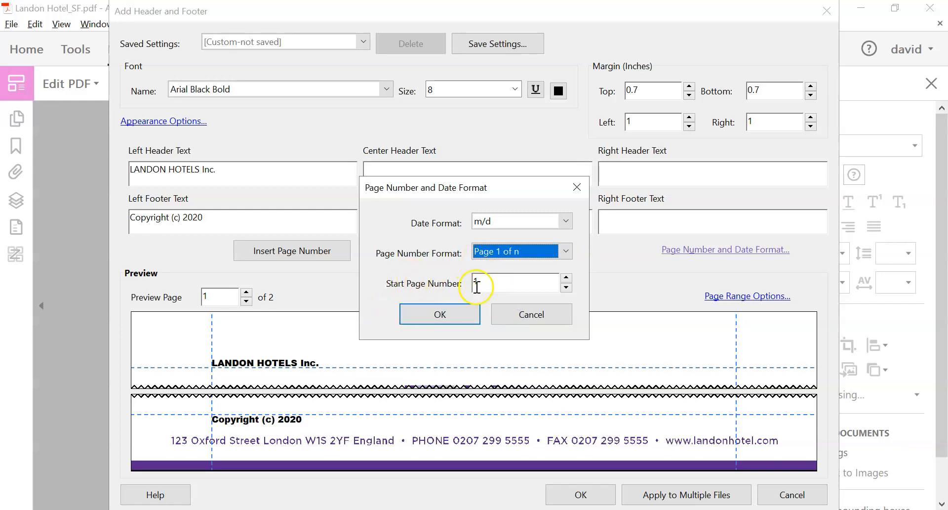
pyautogui.click(458, 314)
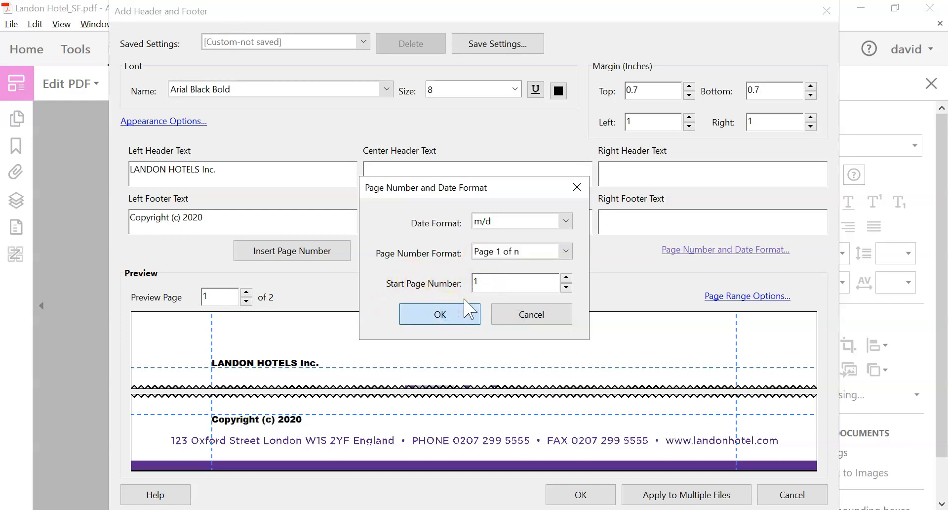
pyautogui.click(439, 316)
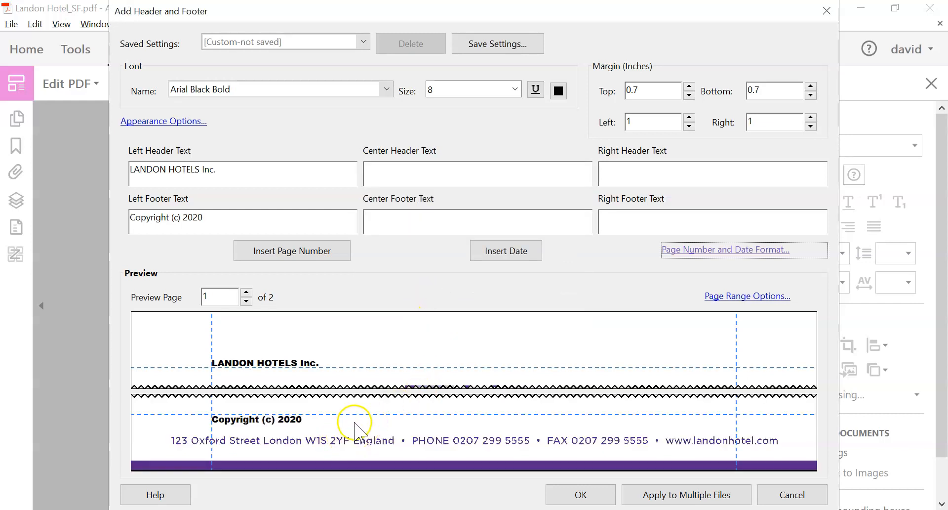
pyautogui.click(420, 218)
pyautogui.click(313, 258)
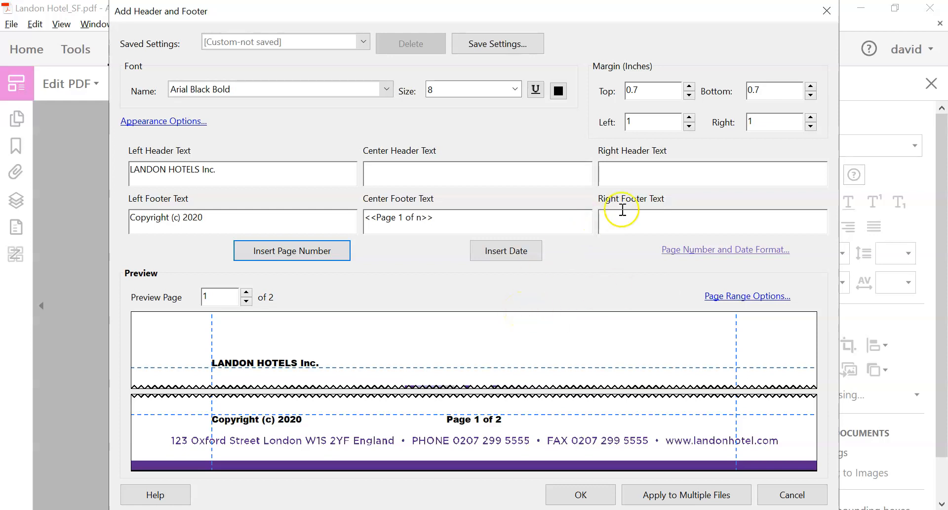
# Set the date format to mm/dd/yyyy and insert the date in the right footer
pyautogui.click(646, 222)
pyautogui.click(701, 252)
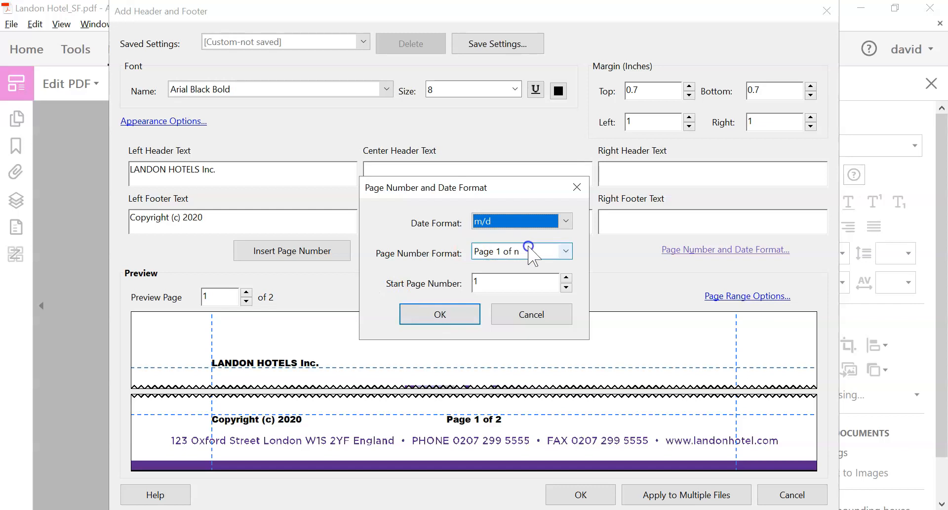
pyautogui.click(567, 217)
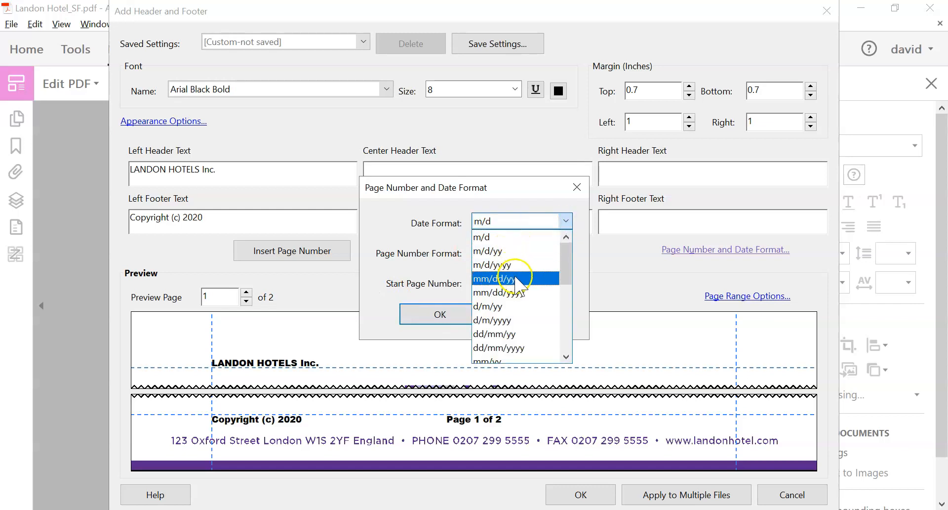
pyautogui.click(523, 292)
pyautogui.click(441, 314)
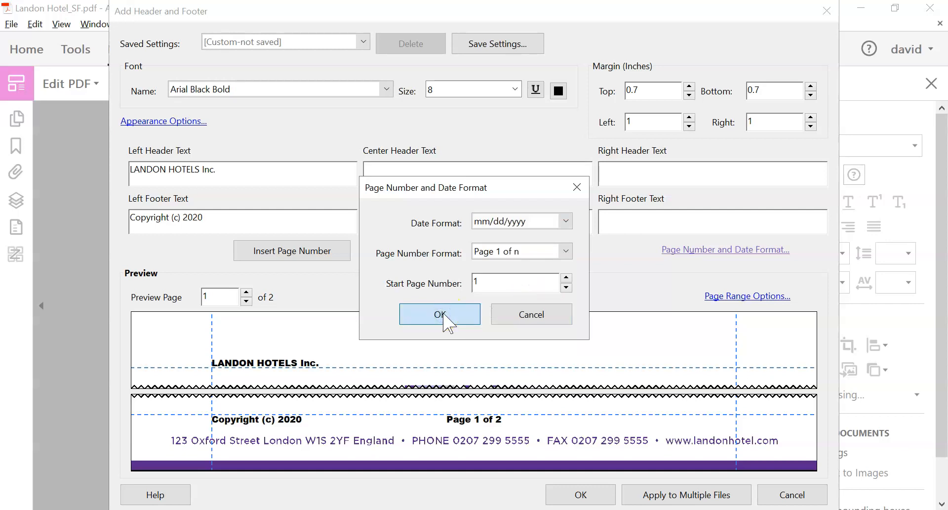
pyautogui.click(626, 208)
pyautogui.click(517, 254)
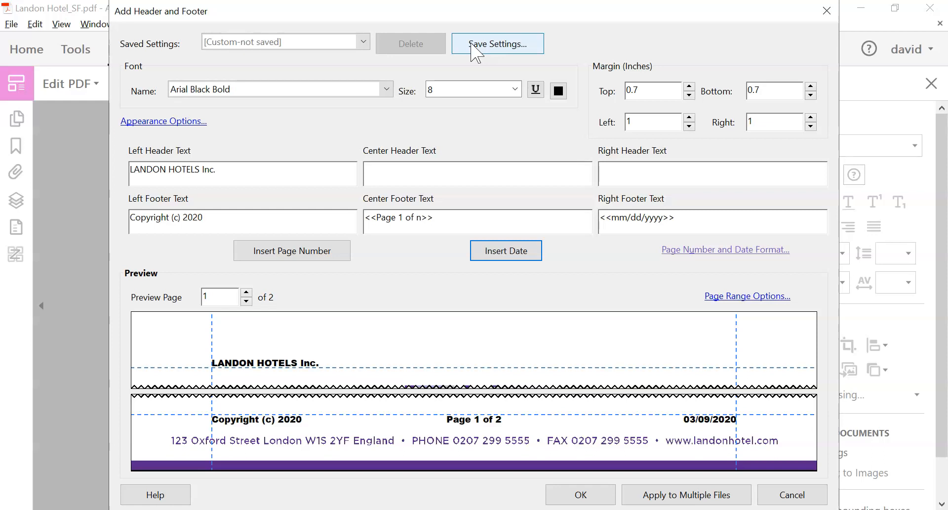
# Save the header and footer settings as "Landon H and F" and apply them to the document
pyautogui.click(493, 43)
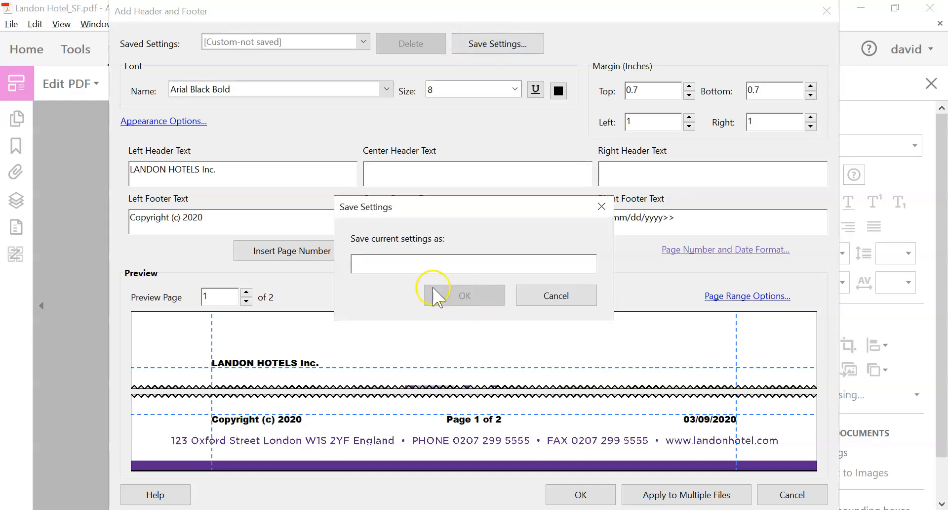
pyautogui.write('Landon ')
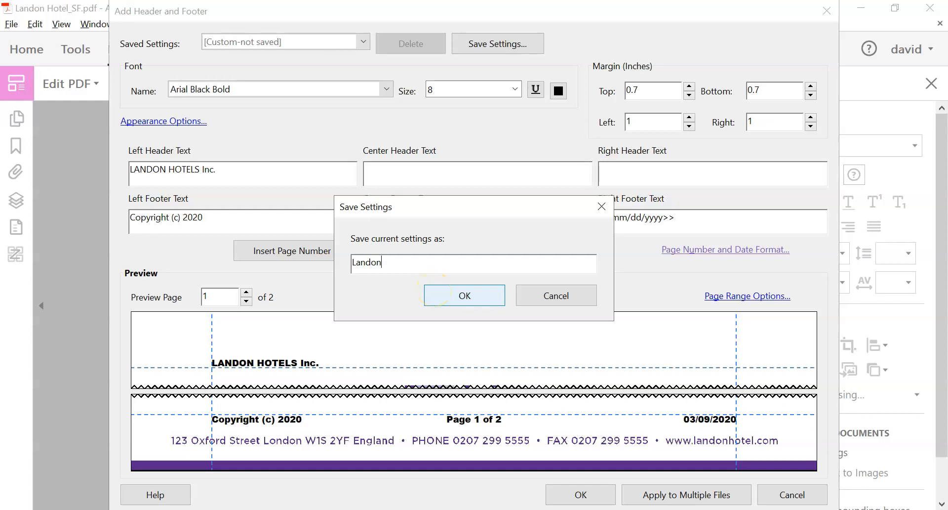
pyautogui.write('H and Fo')
pyautogui.press('BackSpace')
pyautogui.click(452, 294)
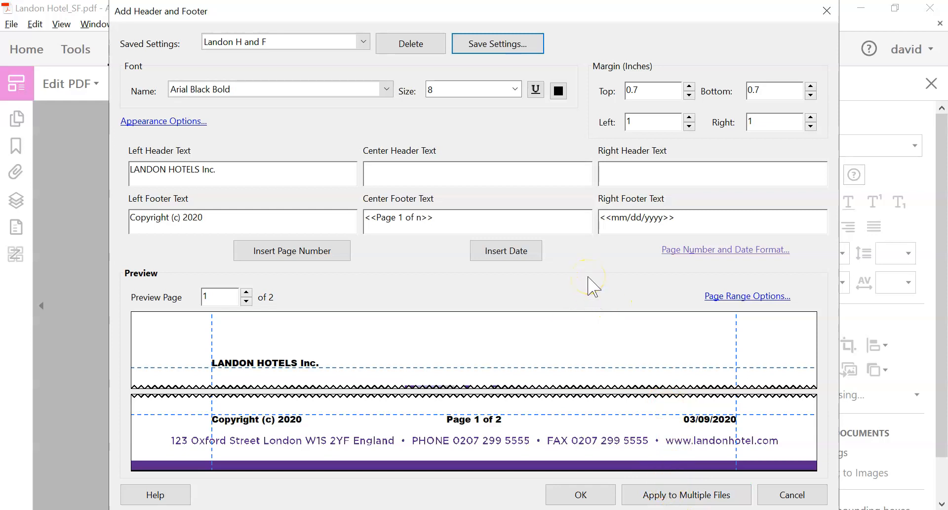
pyautogui.click(581, 495)
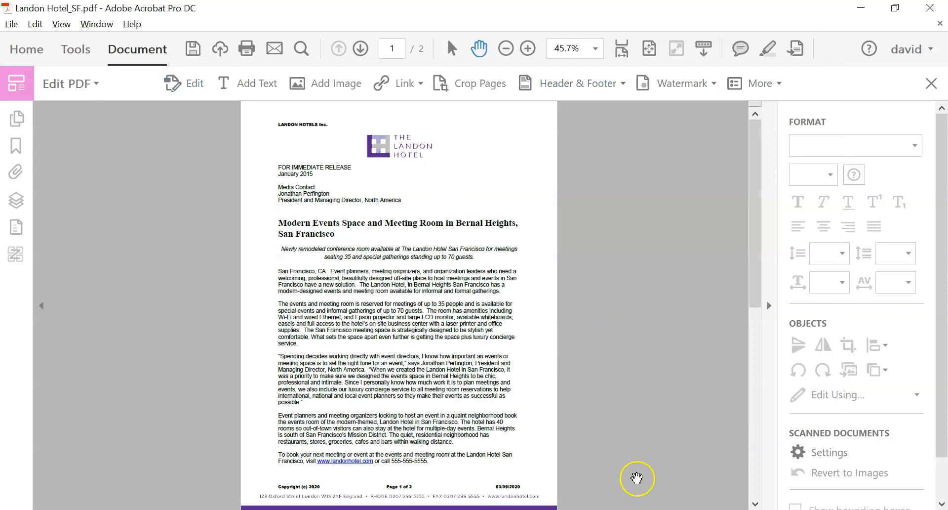
# Examine the applied header and footer on both pages and their update settings, leaving the settings without changes
pyautogui.scroll(-1, 469, 279)
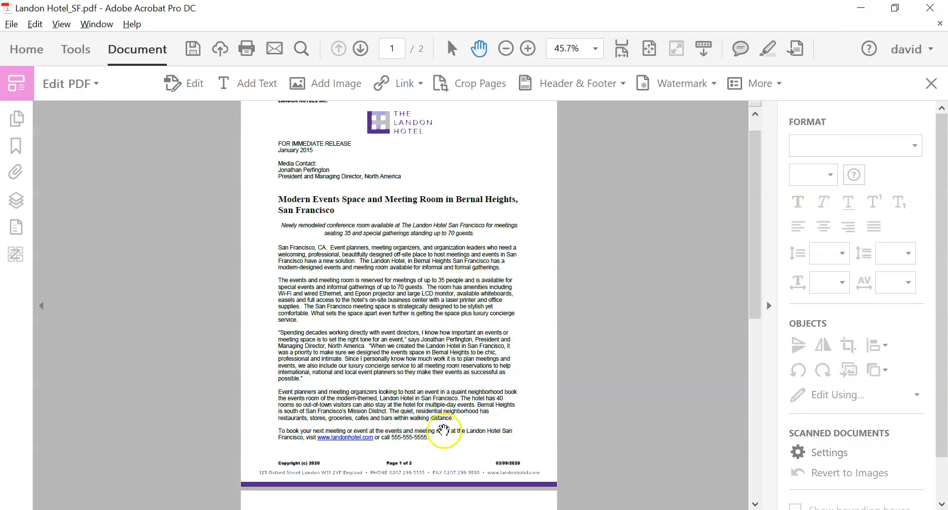
pyautogui.scroll(-1, 379, 434)
pyautogui.scroll(-10, 420, 434)
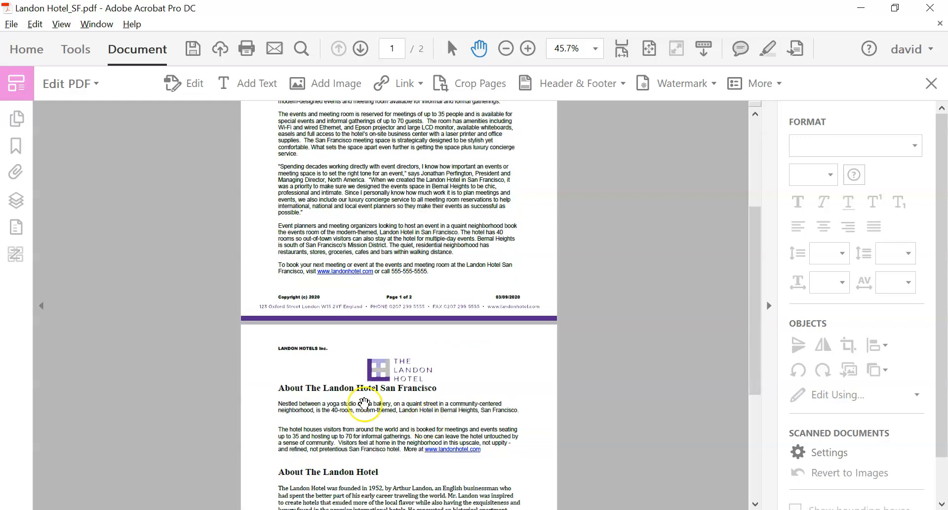
pyautogui.scroll(12, 327, 355)
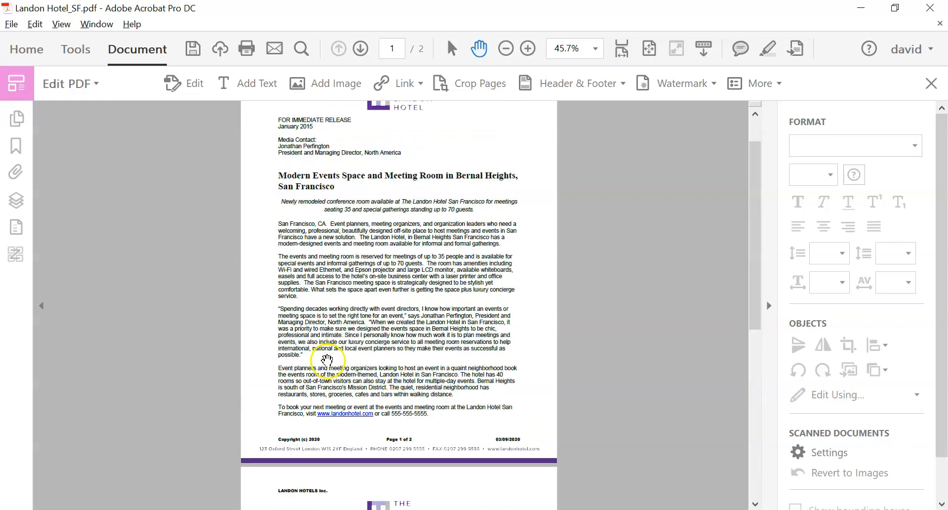
pyautogui.click(564, 84)
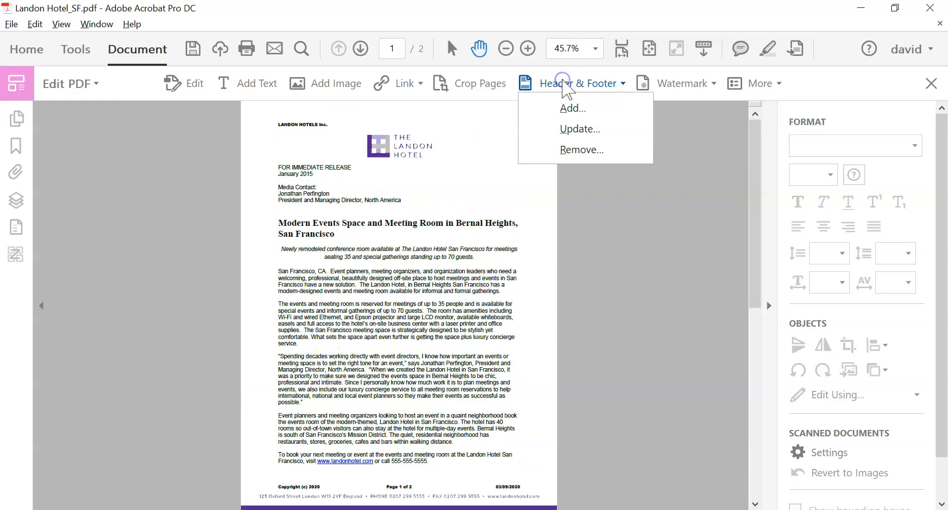
pyautogui.click(585, 130)
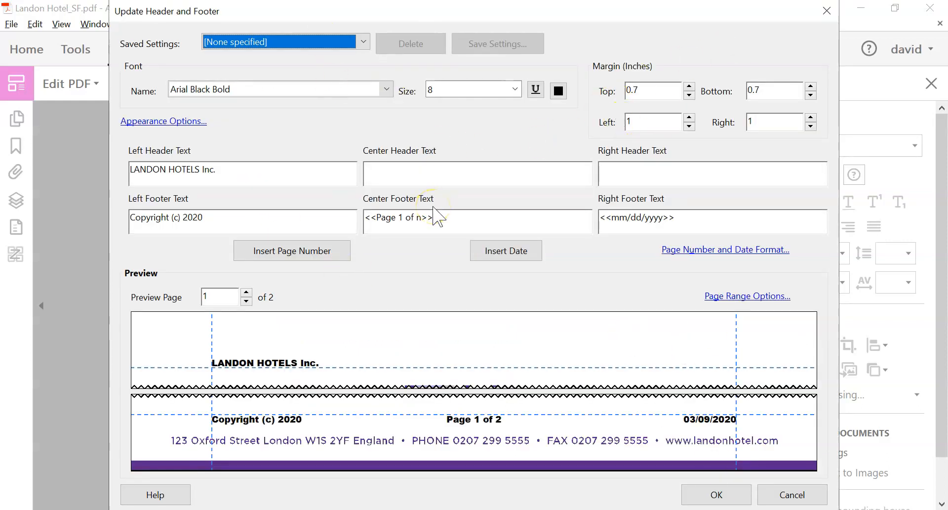
pyautogui.click(789, 495)
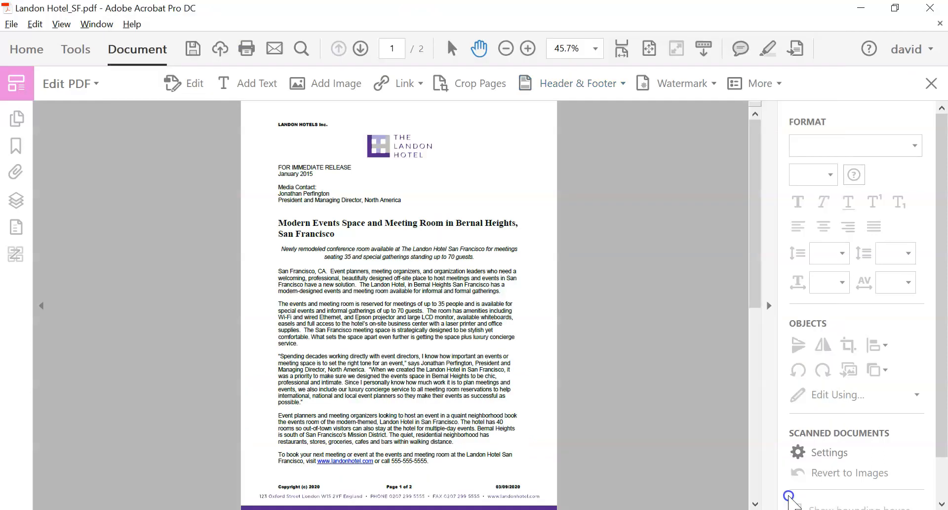